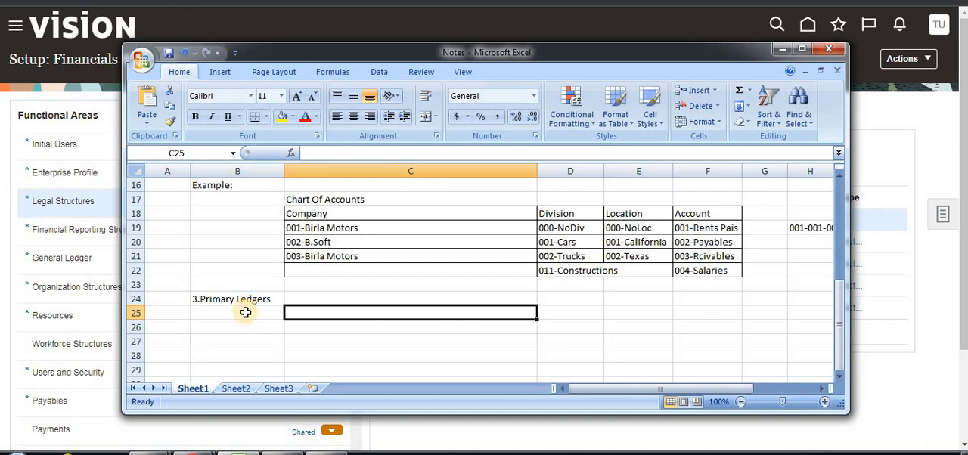
- Enter "a)Define Legal Addresses" in cell C25, below the 3.Primary Ledgers heading
left_click(236, 309)
left_click(268, 300)
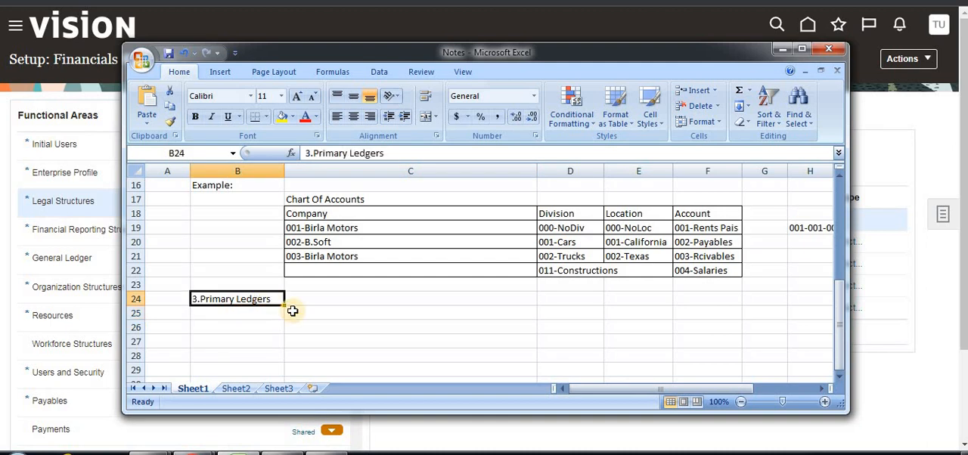
left_click(292, 311)
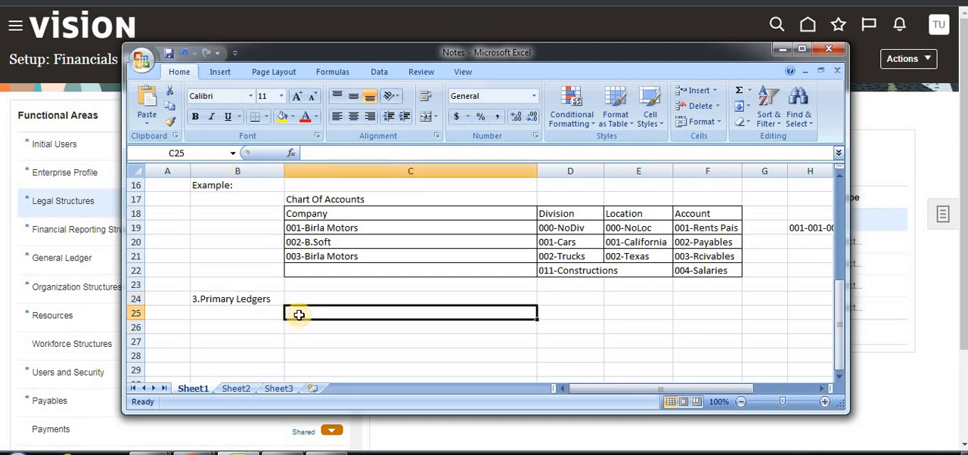
type("a_Define Legal Addresses")
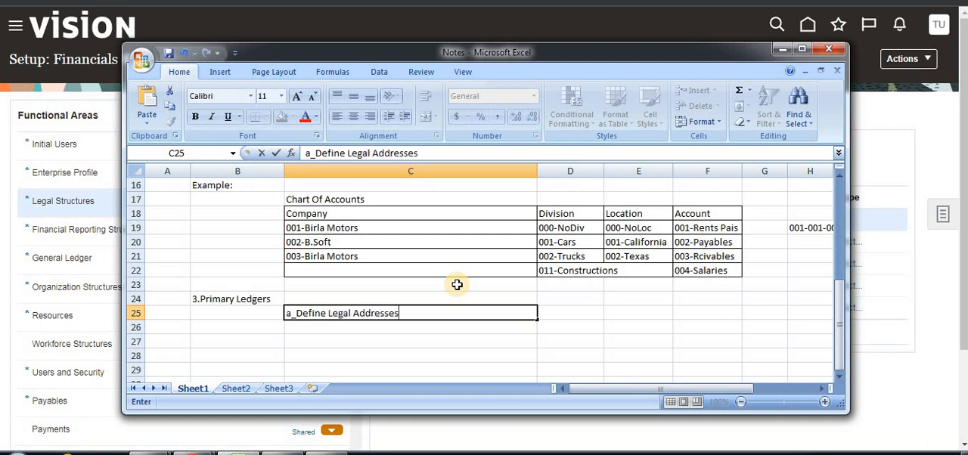
left_click(295, 313)
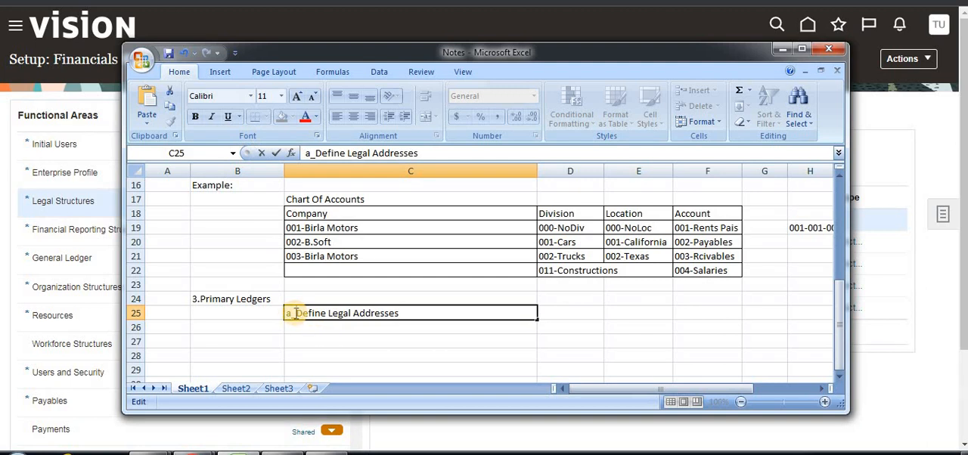
key("BackSpace")
type(")")
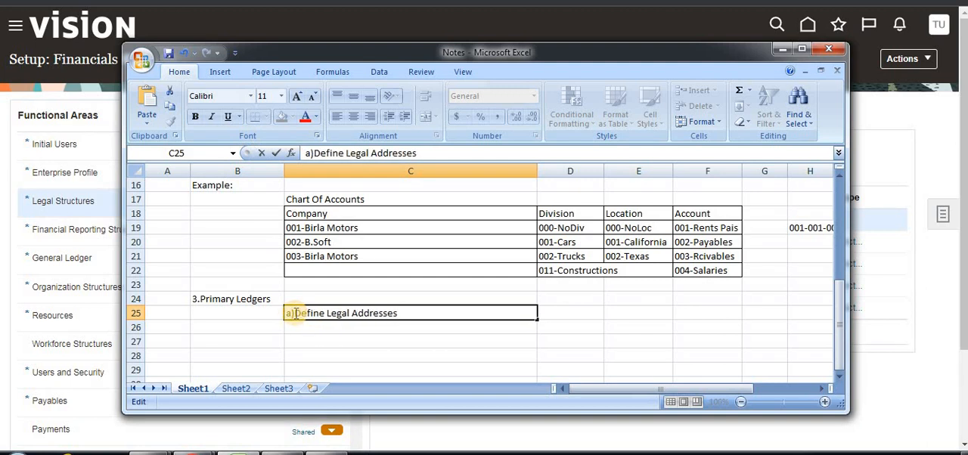
- Add "b)Legal Entities" in cell C26 as the second item under 3.Primary Ledgers
left_click(332, 327)
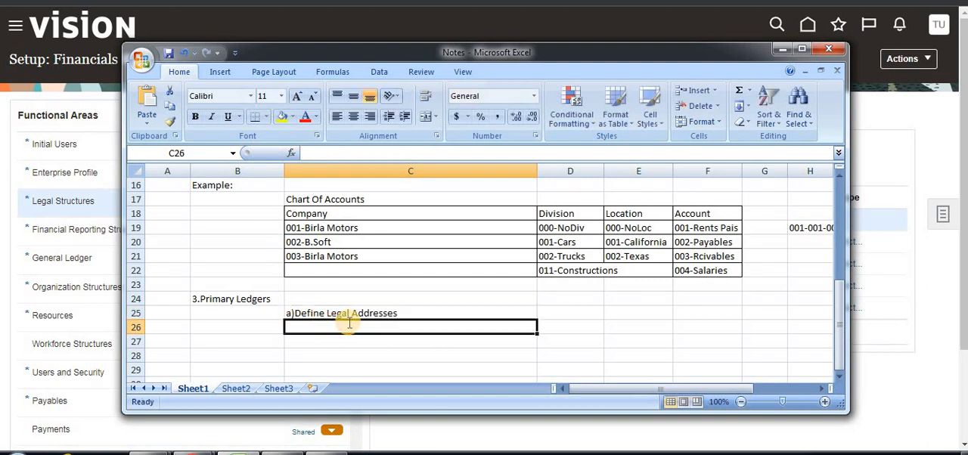
type("b)Legal E")
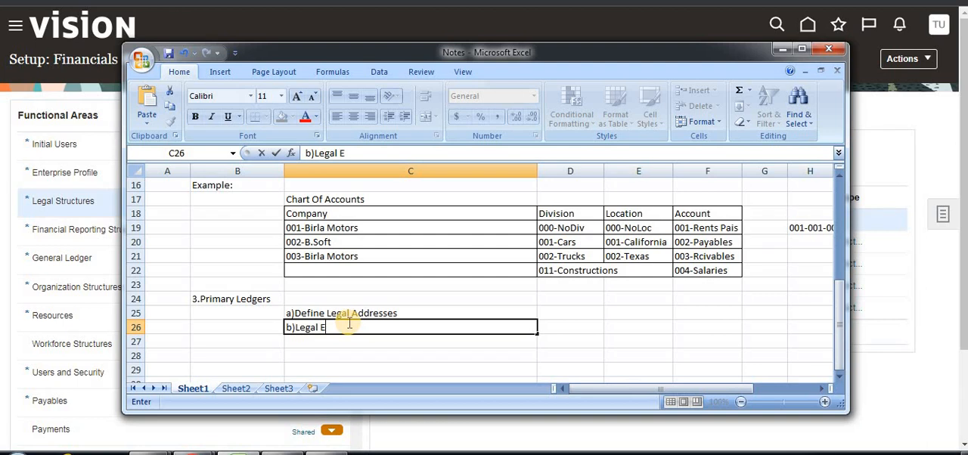
type("ntities")
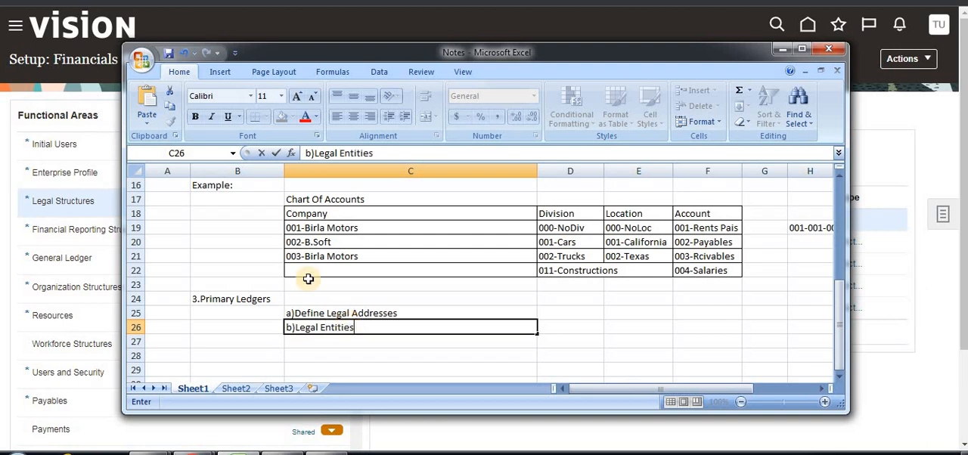
left_click(355, 323)
left_click(353, 312)
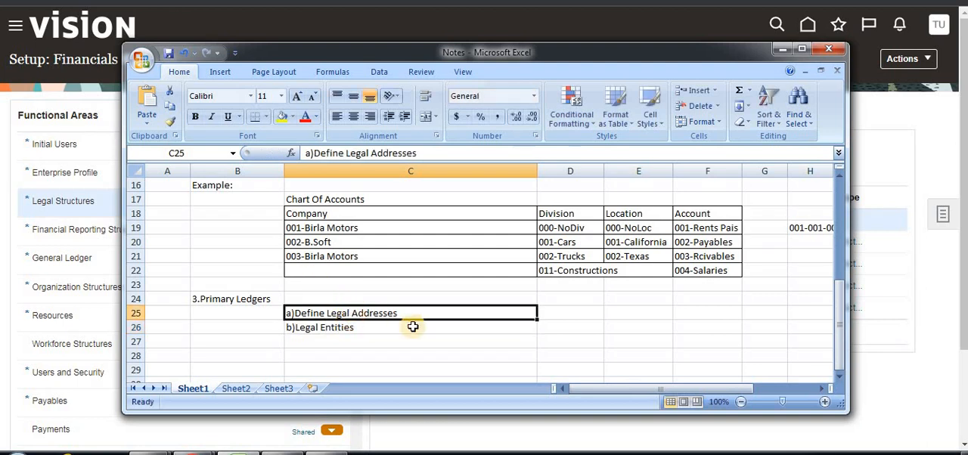
- Switch to the Oracle Financials setup page and open the Manage Legal Addresses task under Legal Structures
left_click(931, 132)
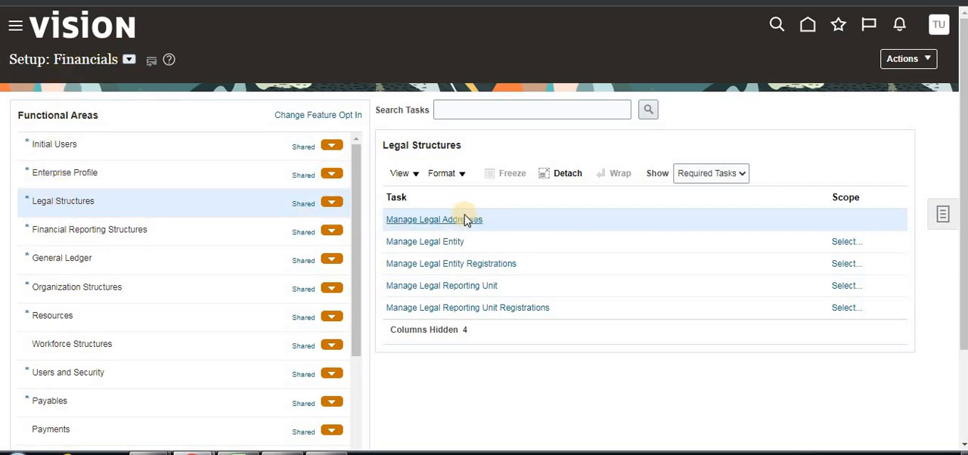
left_click(434, 220)
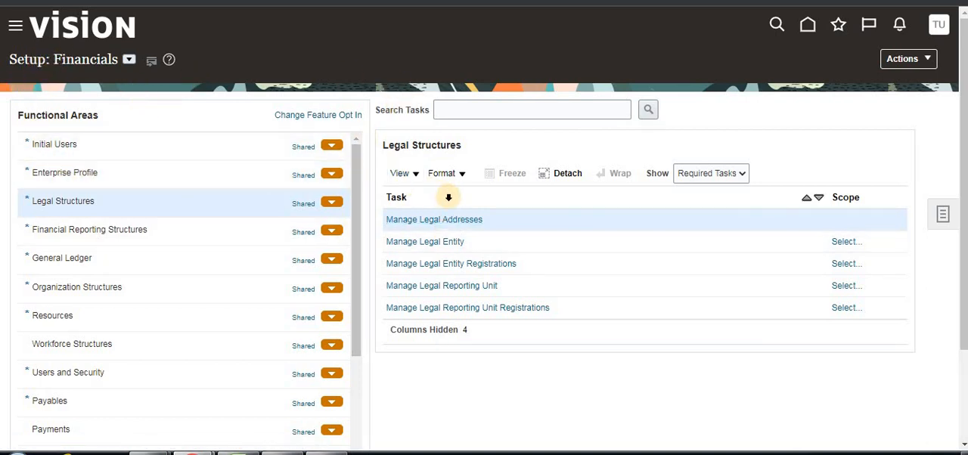
left_click(508, 114)
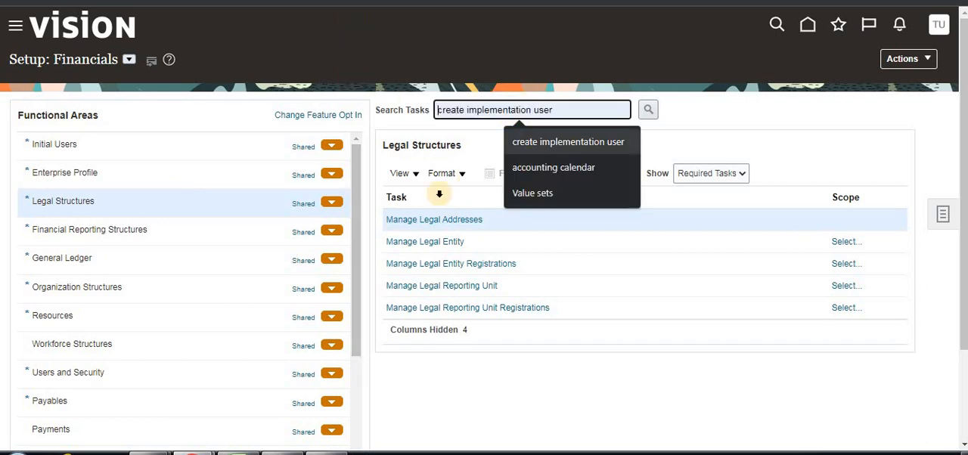
left_click(409, 225)
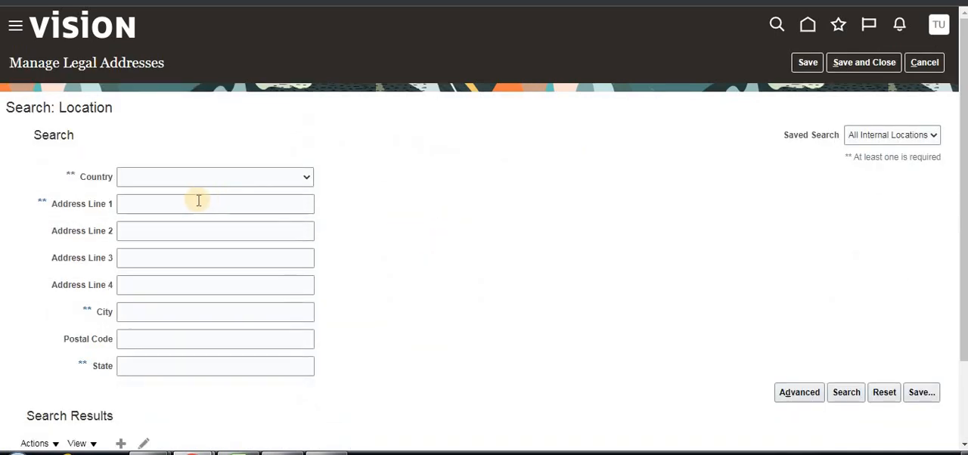
- Start creating a new United States location and enter "Newyork" as Address Line 1
scroll(152, 131, "down", 3)
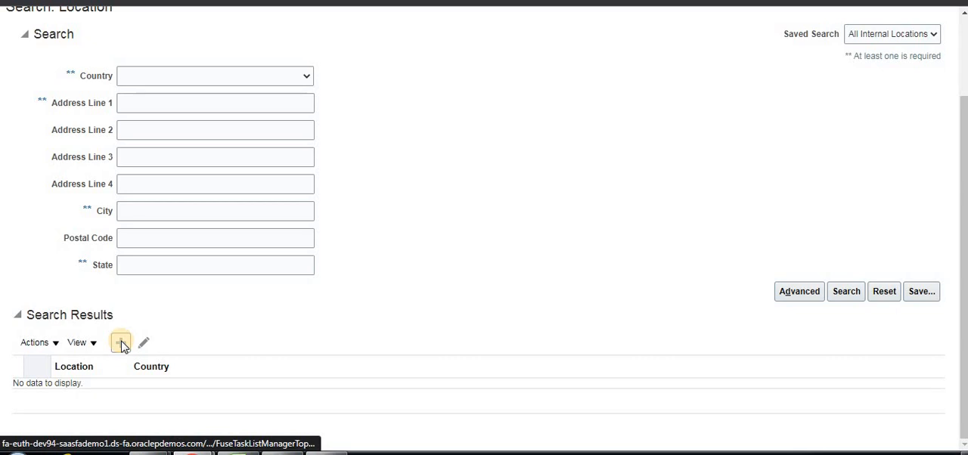
left_click(121, 343)
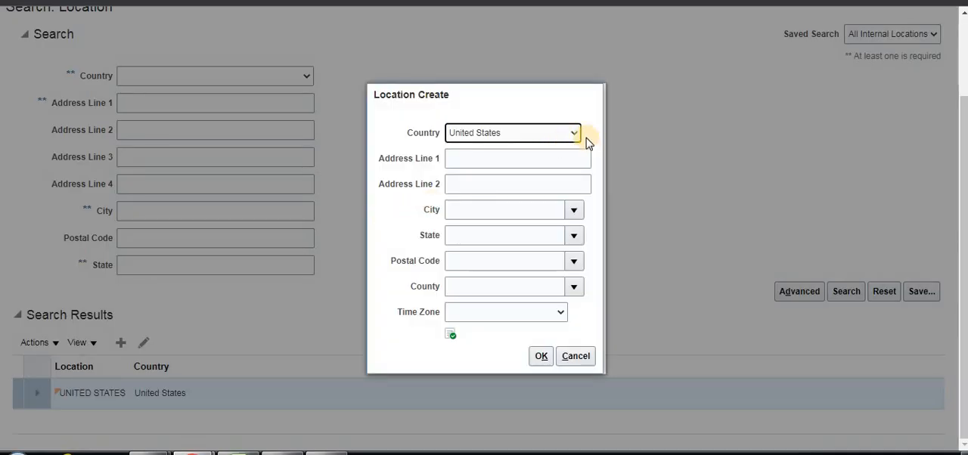
left_click(496, 161)
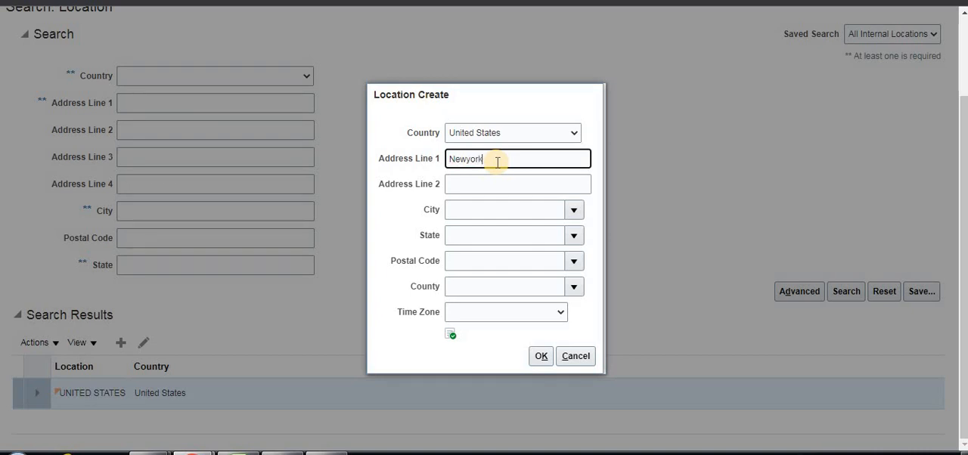
- Search the city list for "New york" and assign "New York, New York, NY" as the location's city
left_click(471, 209)
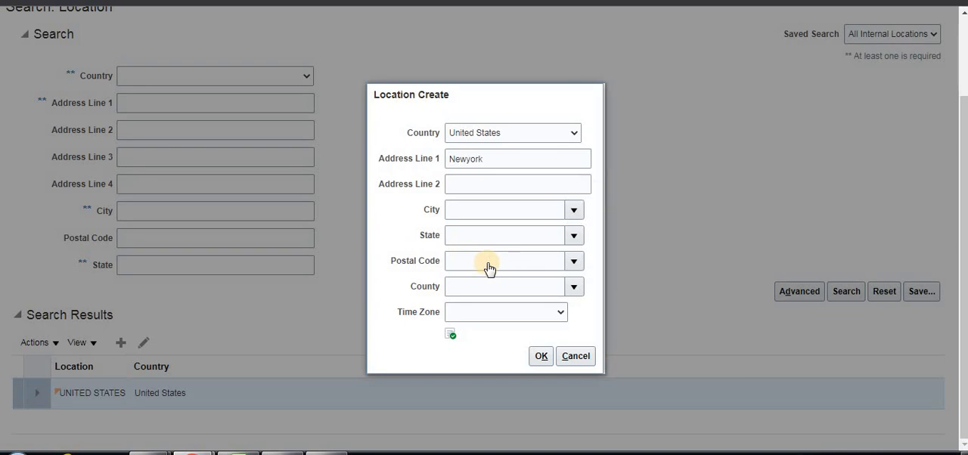
left_click(464, 256)
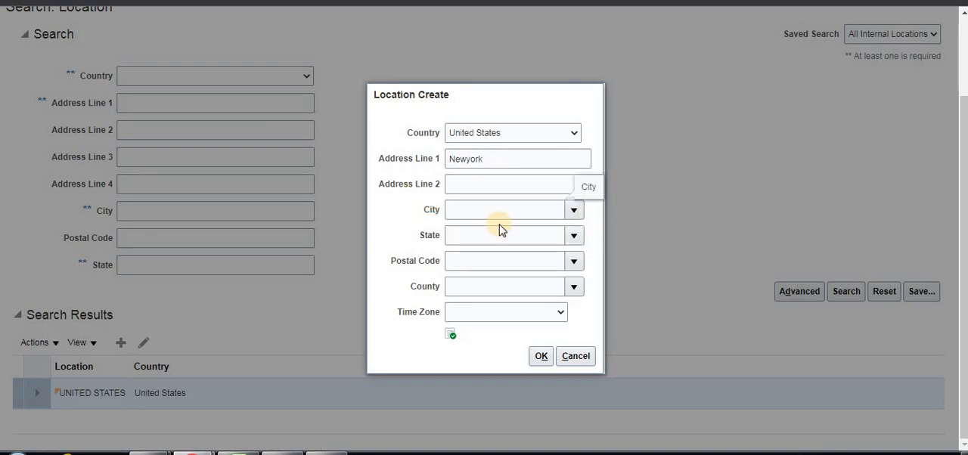
left_click(477, 201)
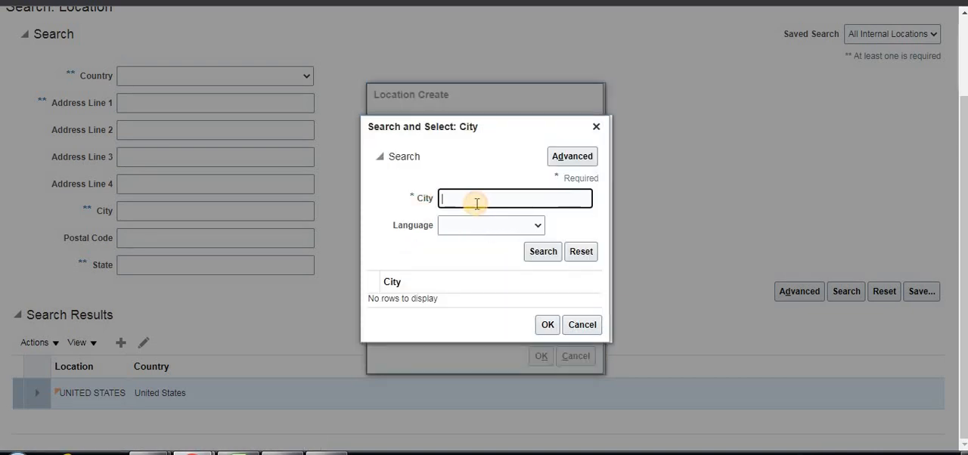
type("Nwyork")
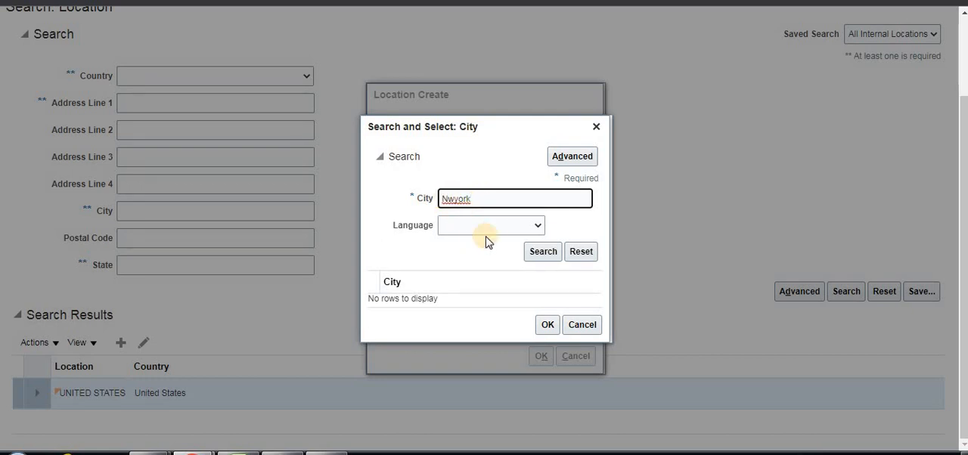
type("e")
left_click(538, 246)
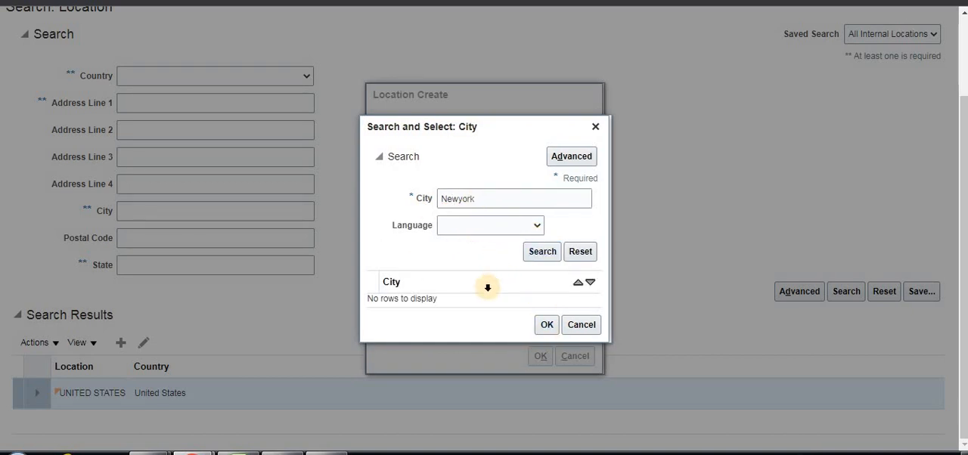
left_click(461, 198)
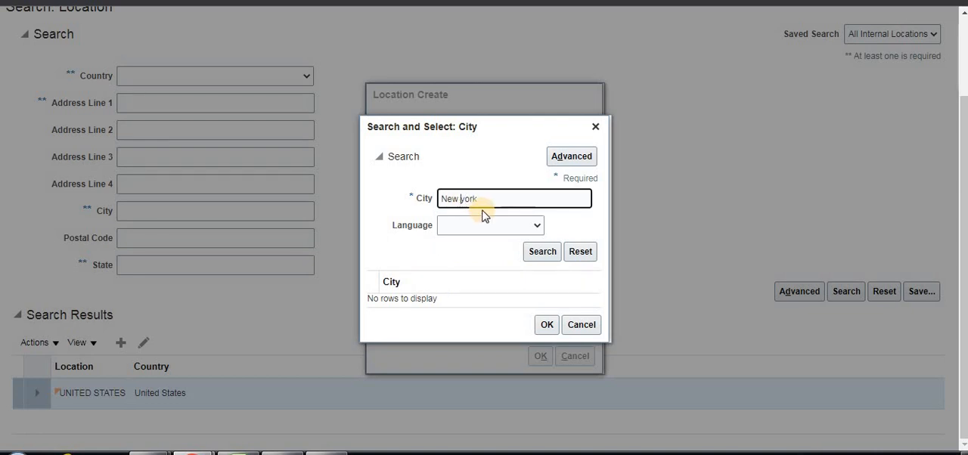
left_click(544, 255)
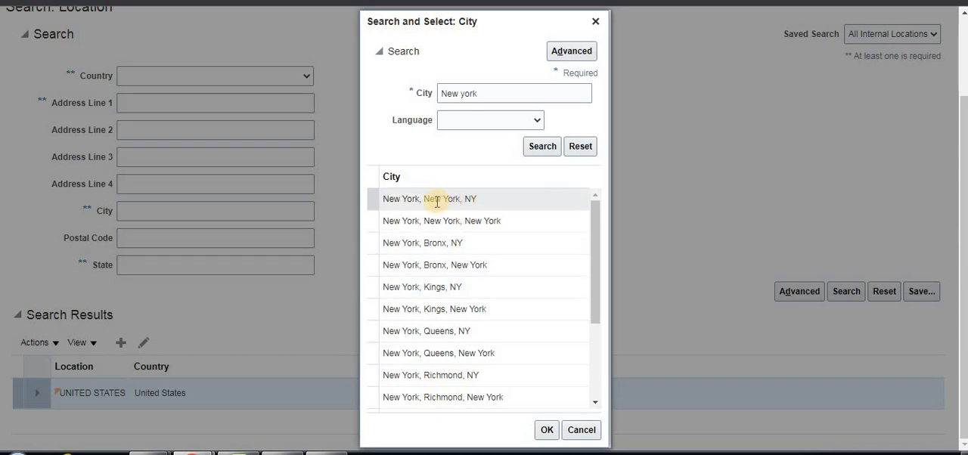
left_click(434, 201)
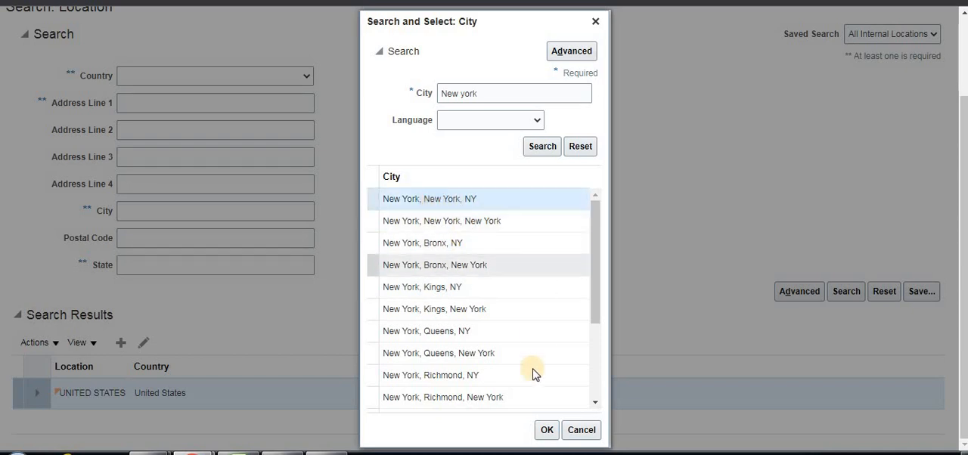
left_click(546, 430)
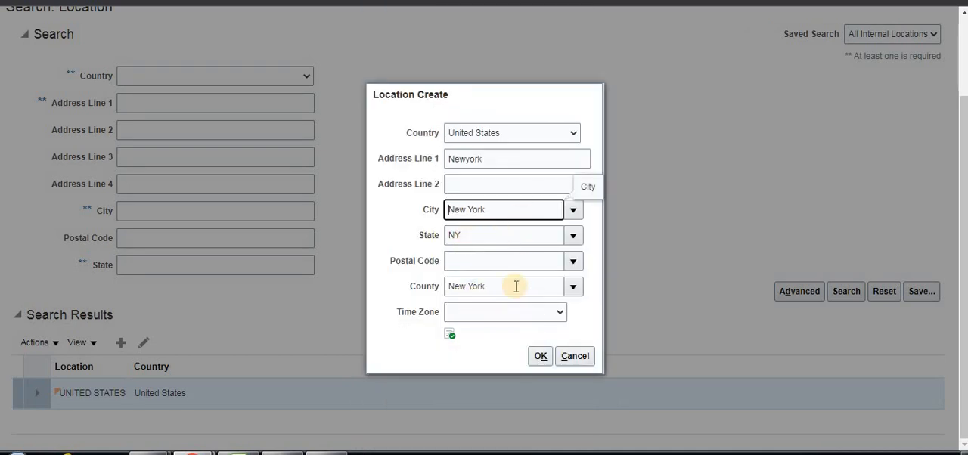
- Set the location's postal code to 10001 for New York, NY and confirm the new location
left_click(482, 263)
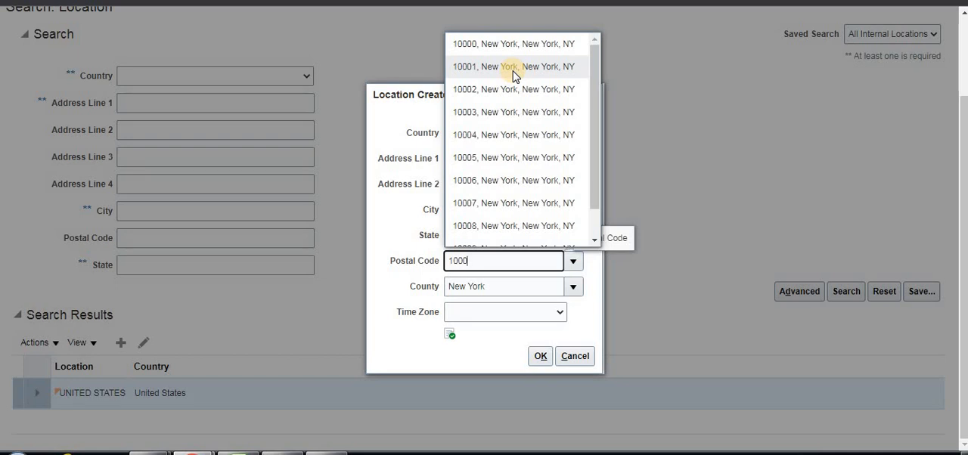
left_click(514, 70)
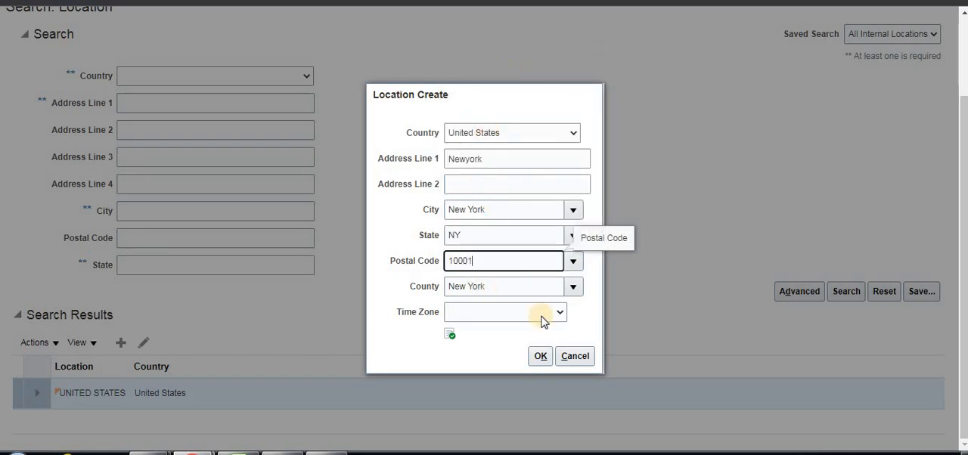
left_click(540, 356)
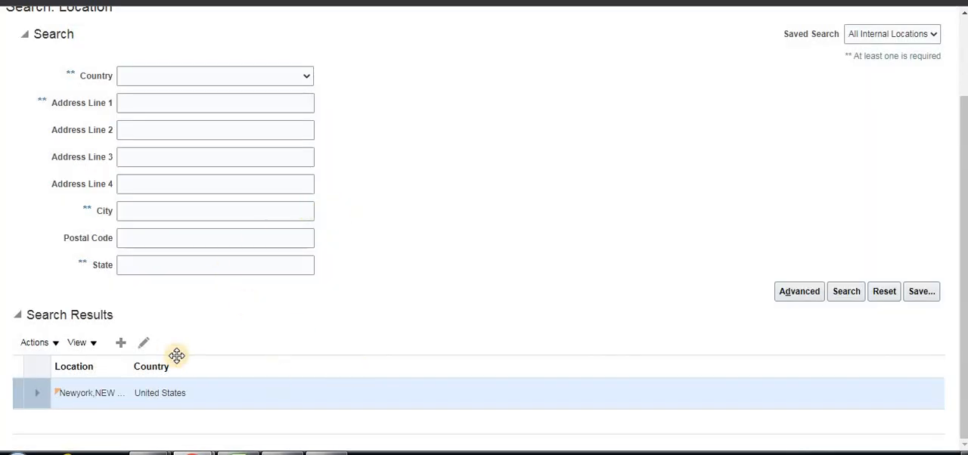
- Save the new legal address and close the Manage Legal Addresses page
scroll(808, 201, "up", 1)
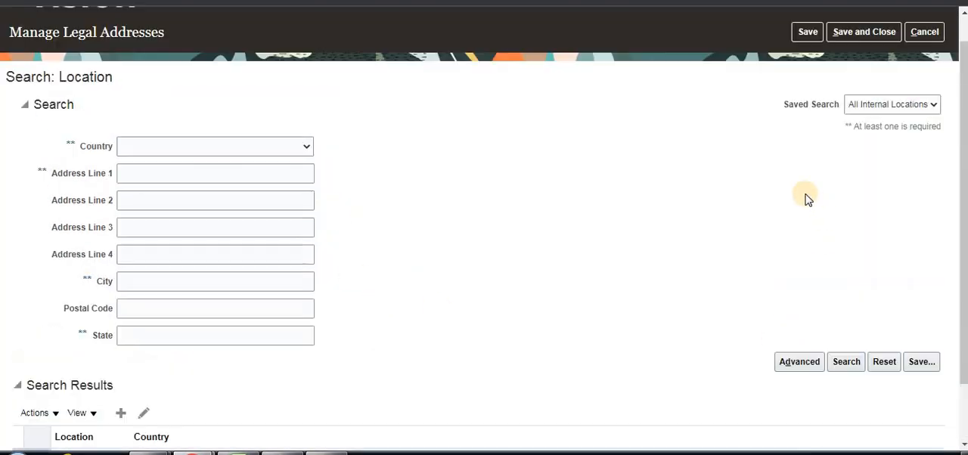
scroll(807, 198, "up", 1)
left_click(865, 65)
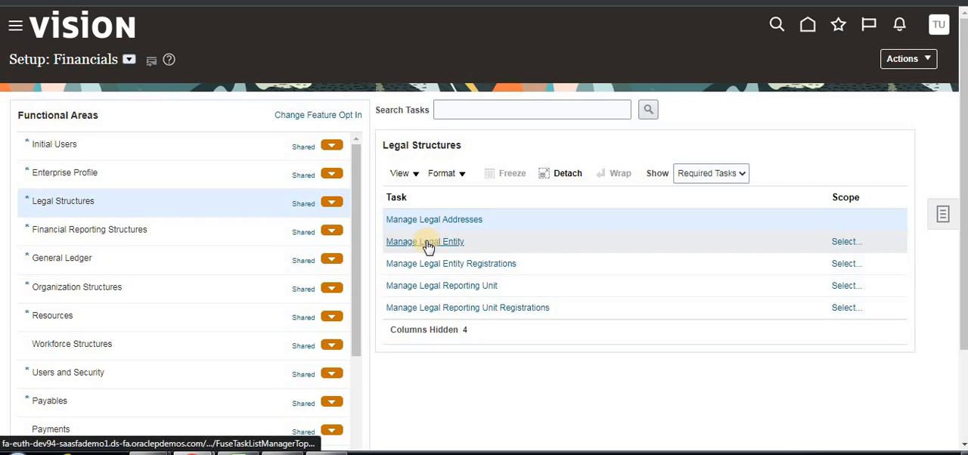
- Open the Manage Legal Entity task with its scope set to Manage Legal Entity and Create New
left_click(427, 242)
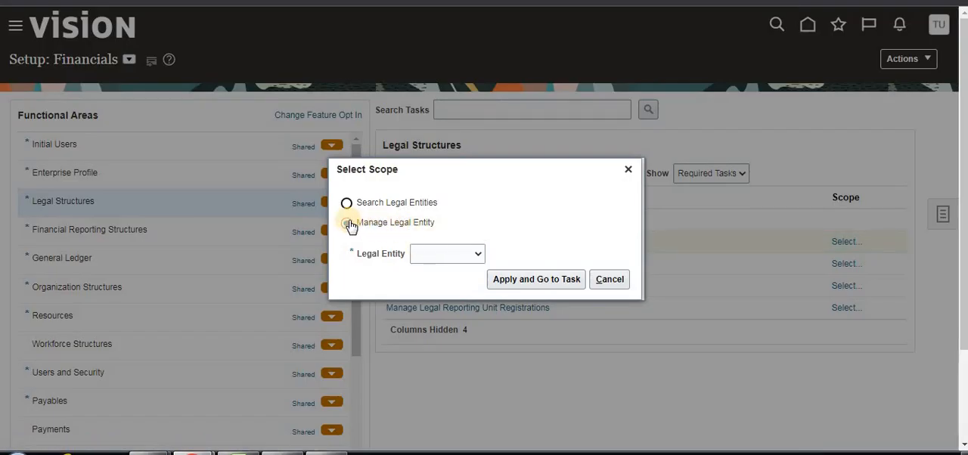
left_click(346, 223)
left_click(476, 253)
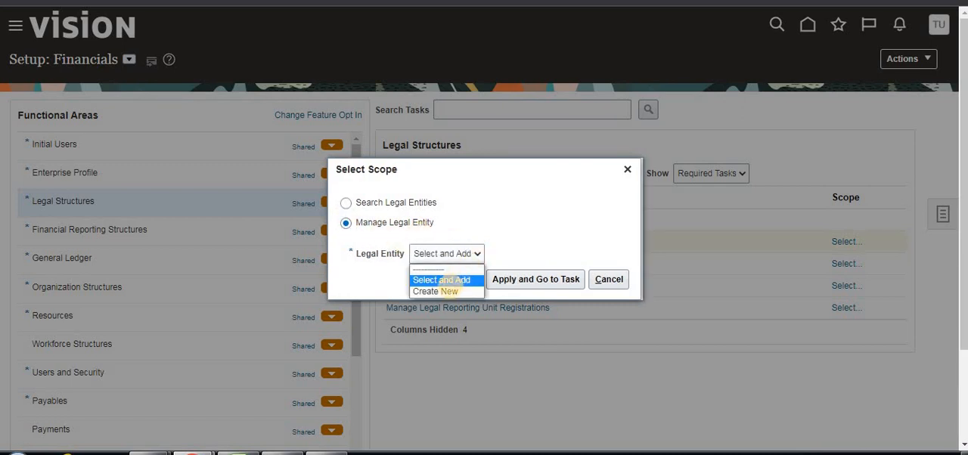
left_click(446, 291)
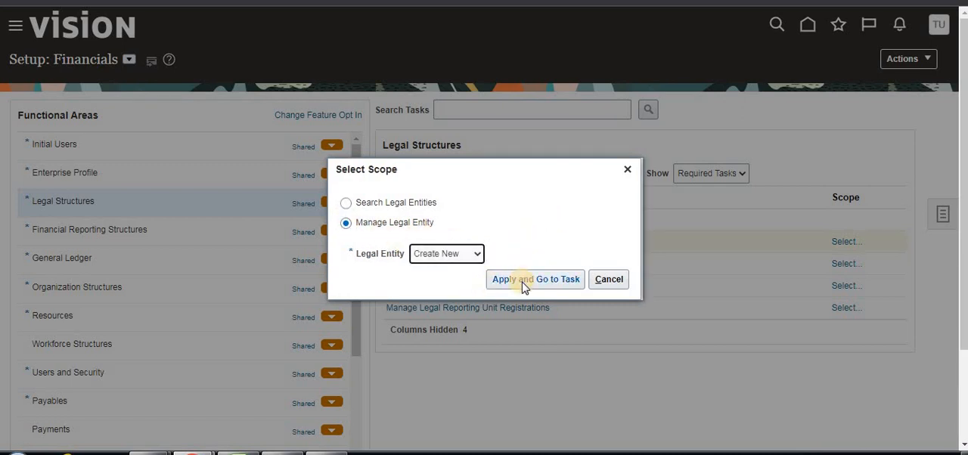
left_click(524, 282)
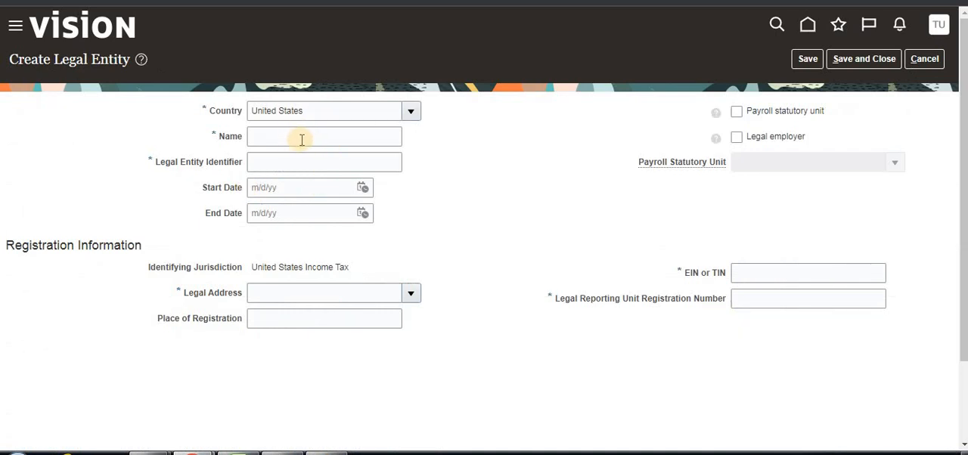
- Name the new legal entity BTLearn Motors and reuse that name as its legal entity identifier
left_click(305, 137)
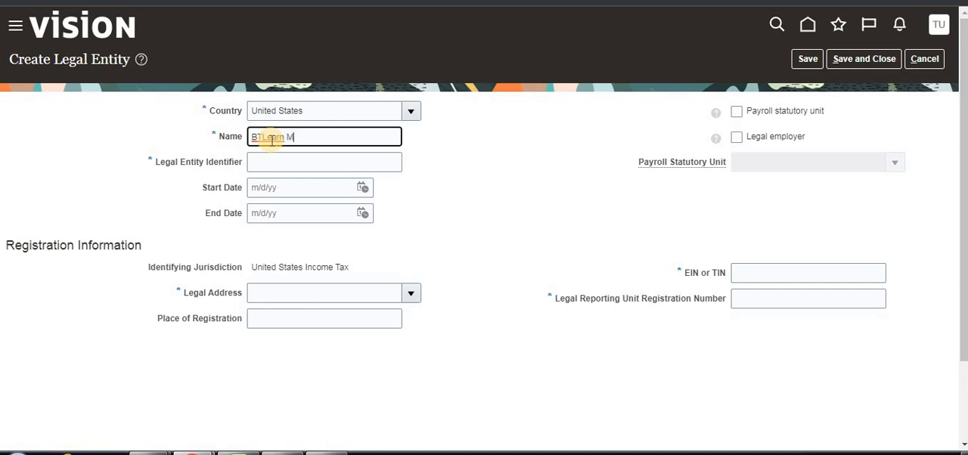
type("s")
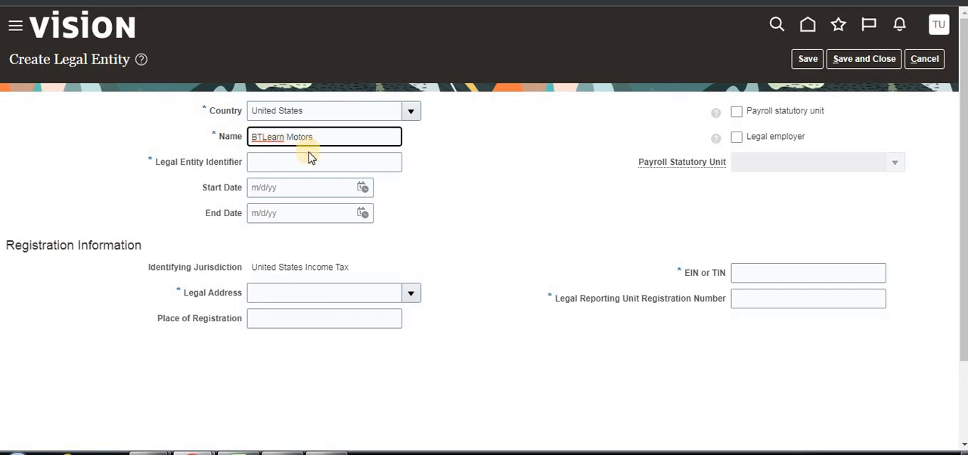
left_click(303, 163)
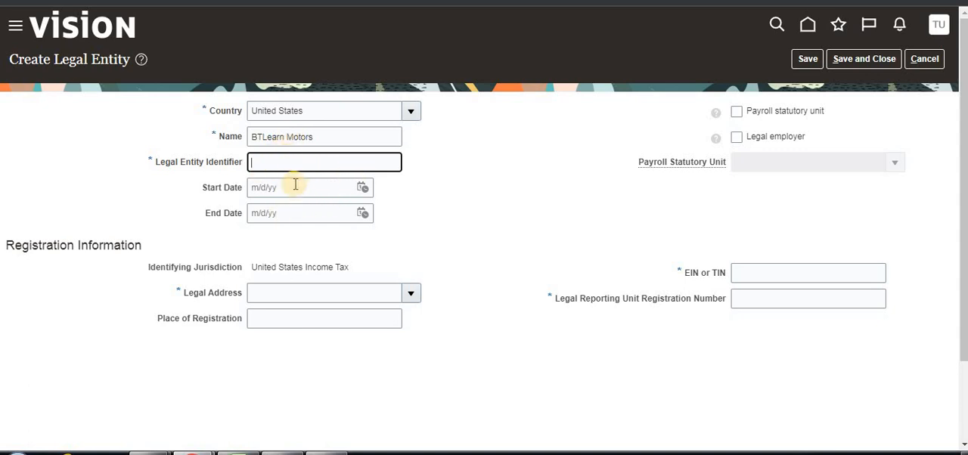
triple_click(296, 141)
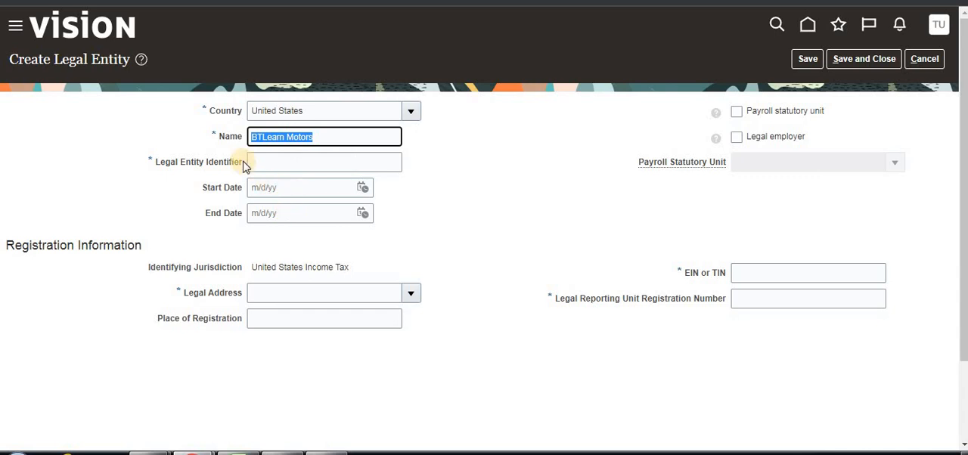
left_click(55, 3)
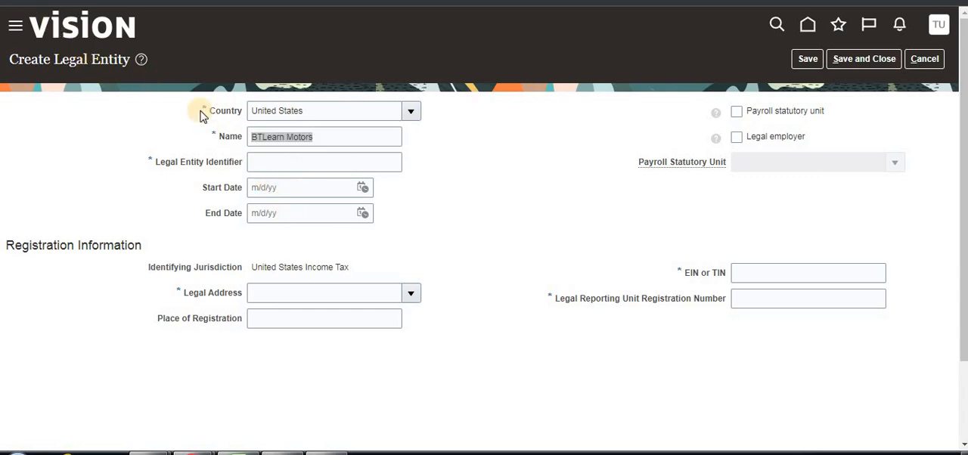
triple_click(330, 140)
key("ctrl+c")
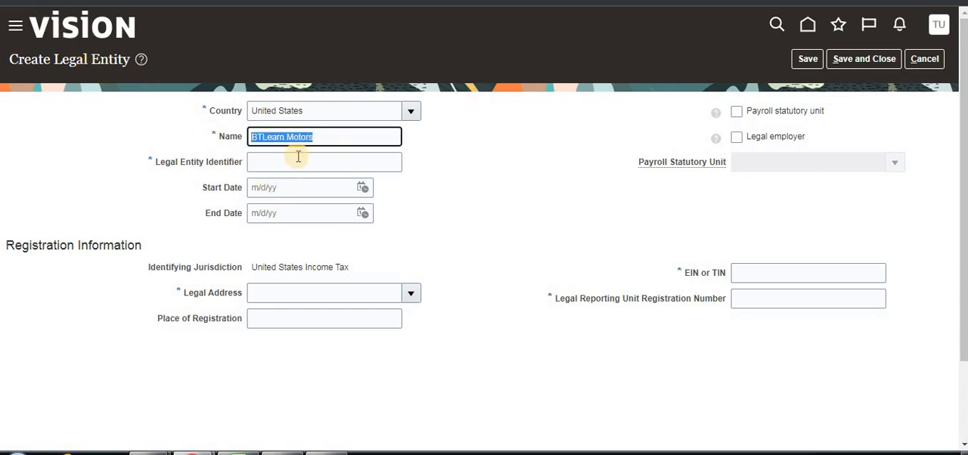
left_click(296, 161)
key("ctrl+v")
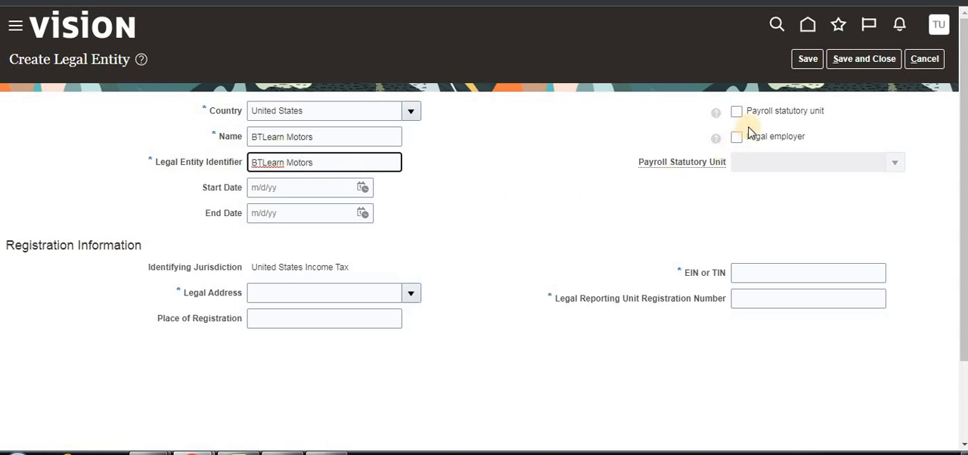
left_click(604, 165)
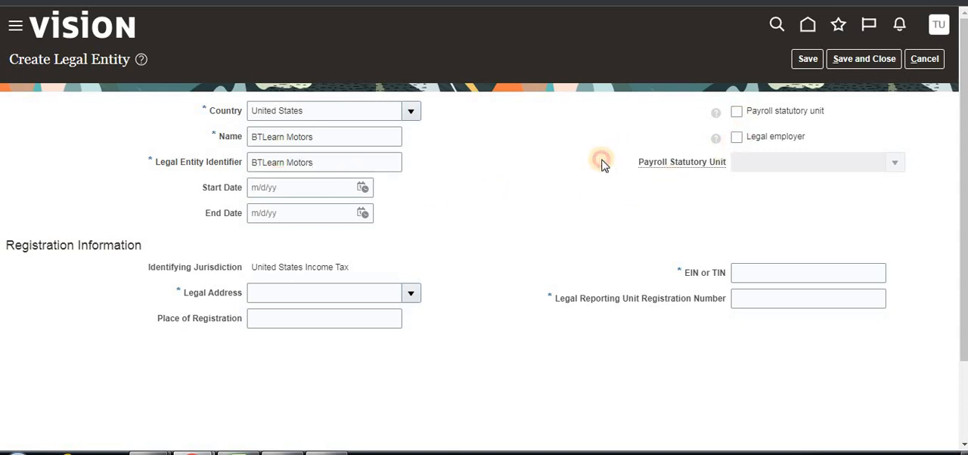
- Designate the legal entity as both a payroll statutory unit and a legal employer, and dismiss the antivirus update notification
left_click(737, 113)
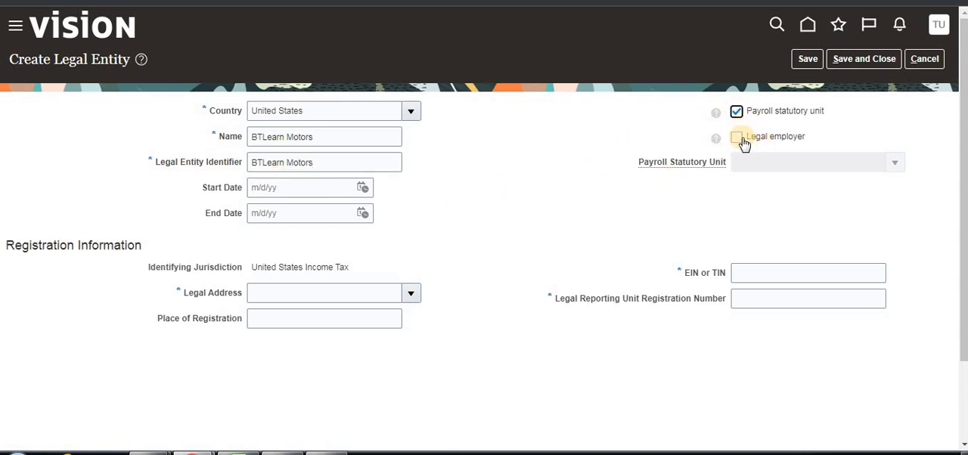
left_click(735, 139)
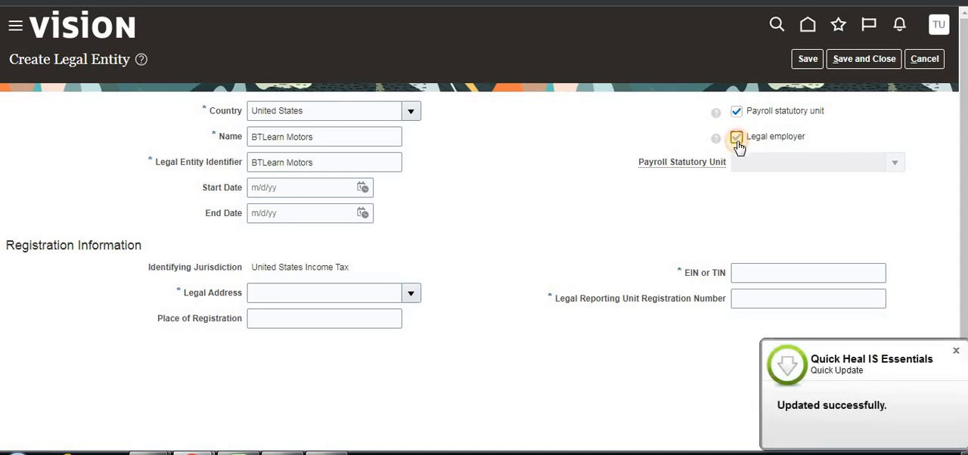
left_click(955, 351)
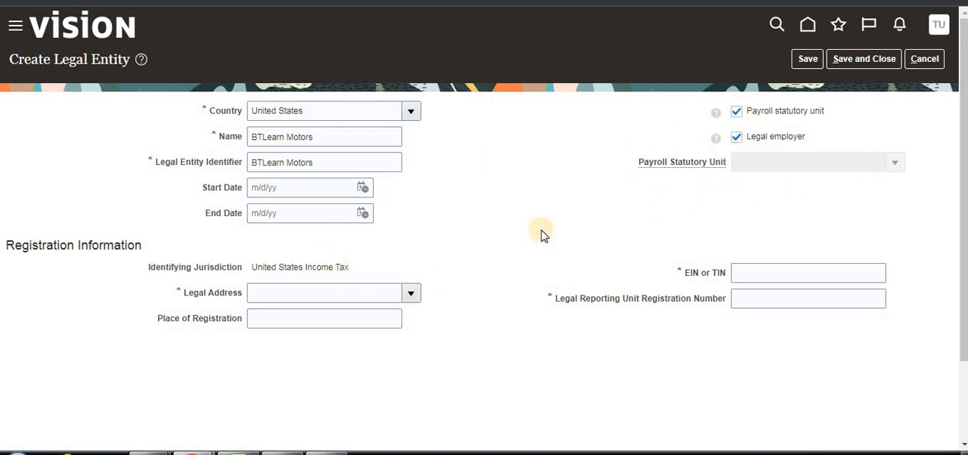
- Search the legal addresses for address line 1 "Newyork" and assign the New York, NY 10001 entry to the legal entity
left_click(410, 294)
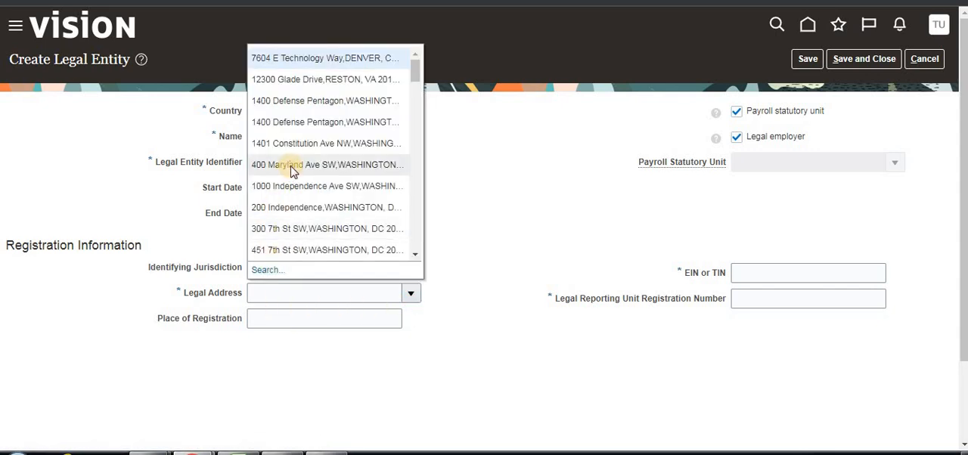
scroll(290, 168, "down", 3)
scroll(307, 208, "up", 5)
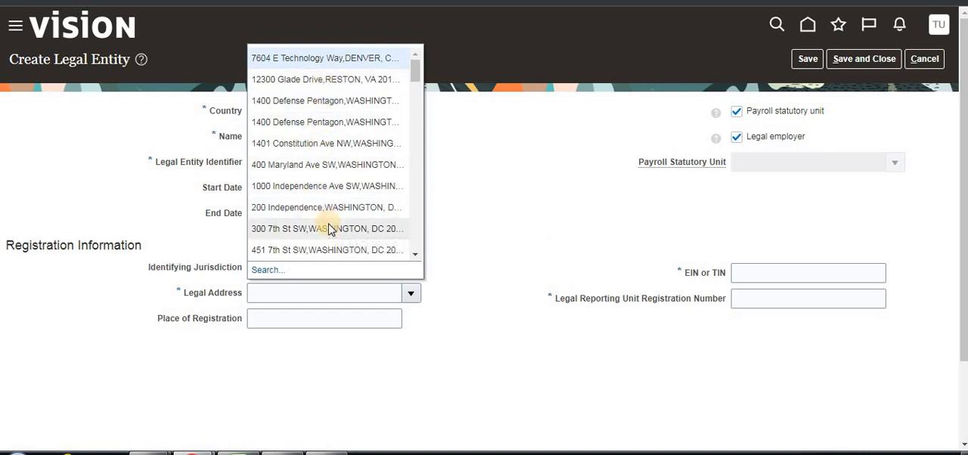
left_click(270, 270)
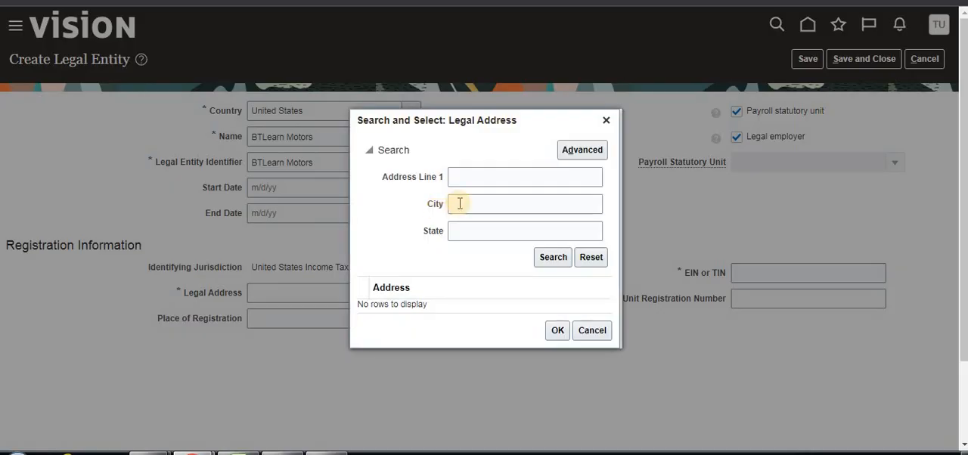
left_click(479, 177)
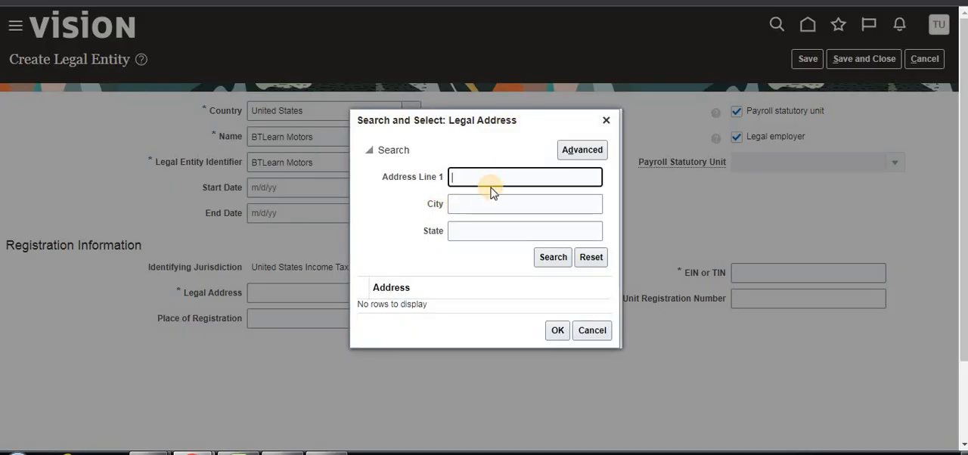
type("Newyork")
left_click(550, 258)
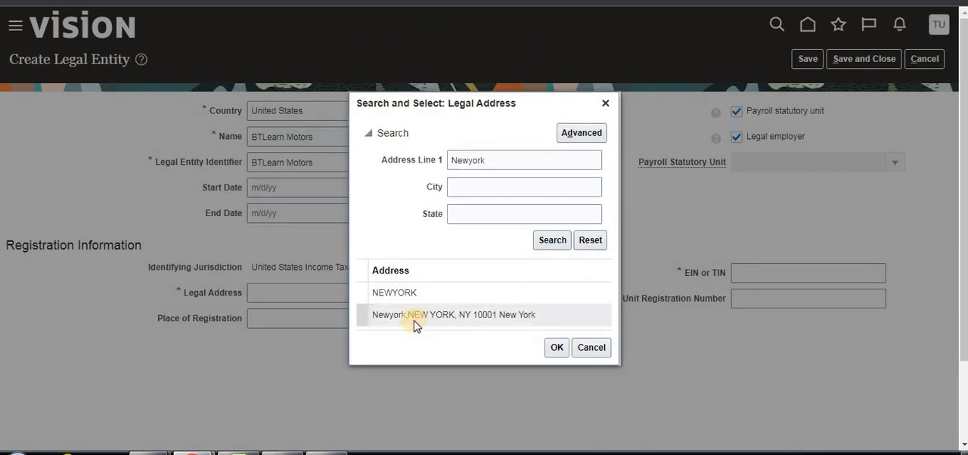
left_click(557, 348)
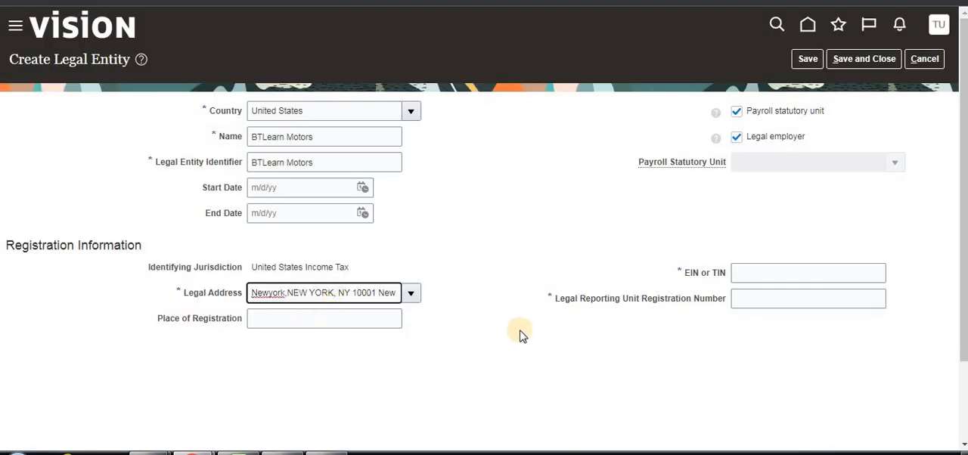
- Enter the EIN or TIN and the legal reporting unit registration number, and save and close the legal entity
left_click(731, 277)
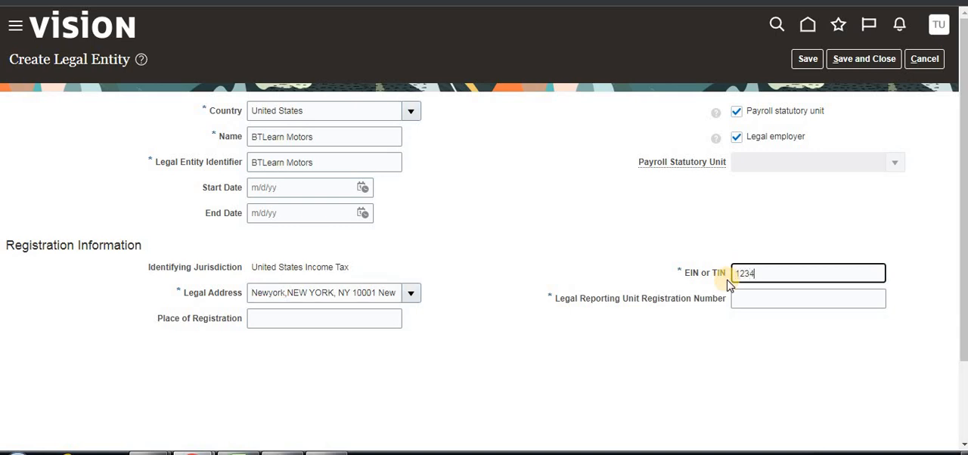
left_click(756, 300)
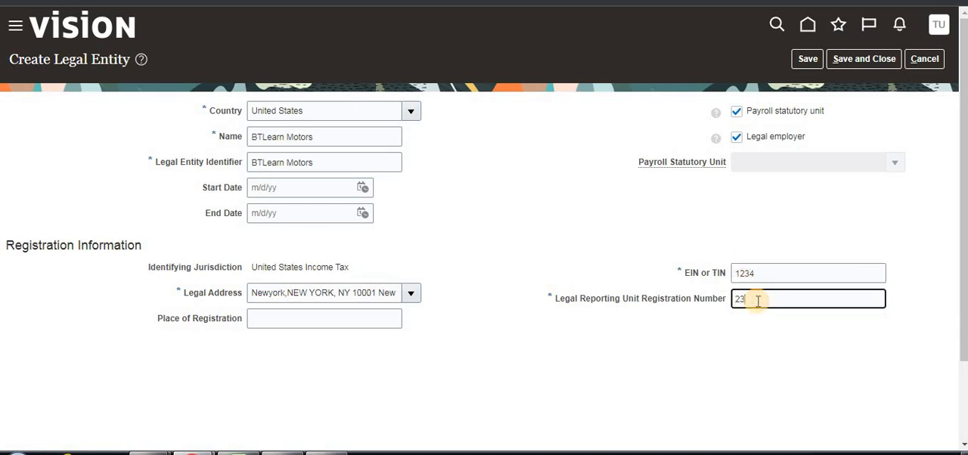
left_click(804, 230)
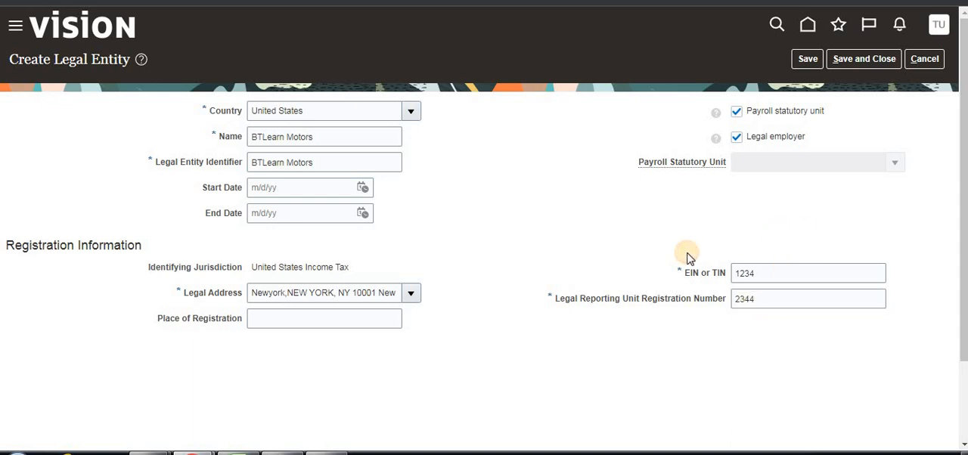
left_click(845, 60)
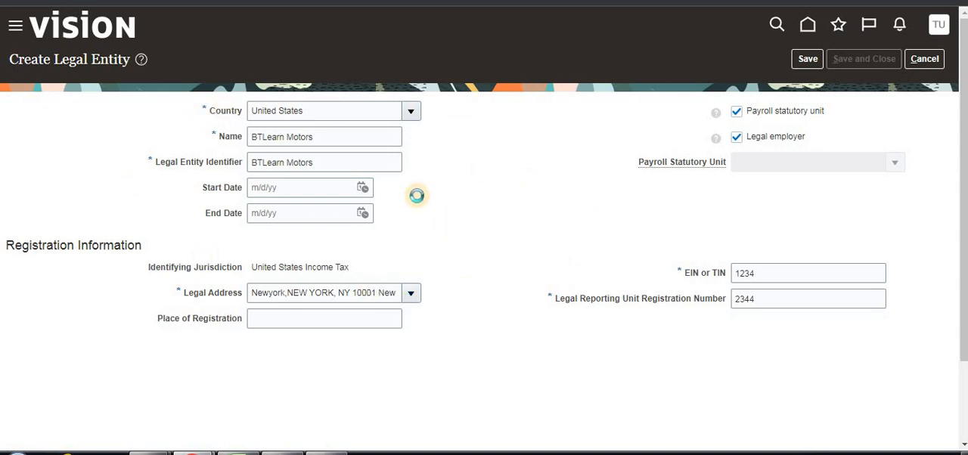
- Review the Primary Ledgers steps in the Excel Notes workbook and return to the Financials setup page
left_click(238, 453)
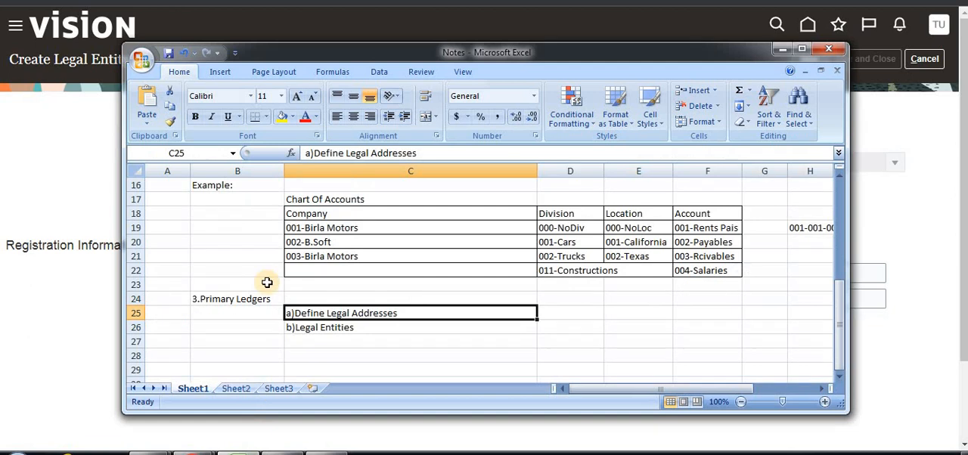
left_click(339, 242)
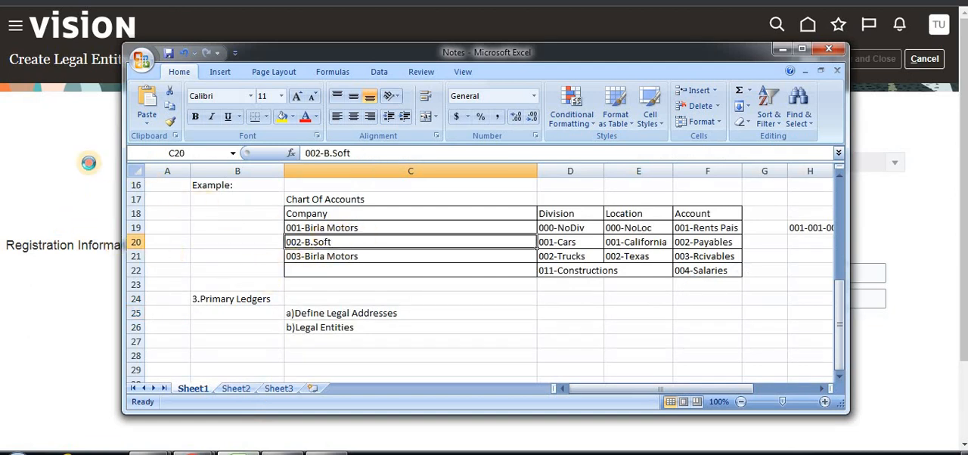
left_click(89, 162)
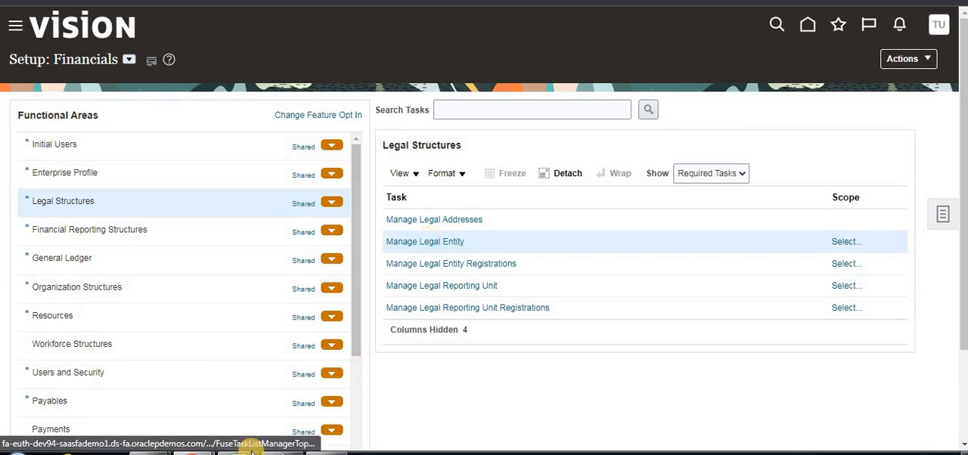
left_click(238, 361)
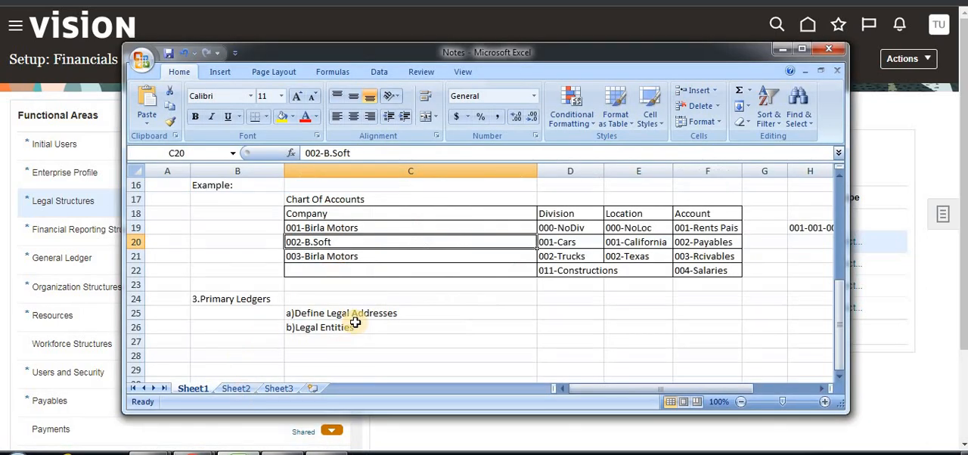
left_click(779, 49)
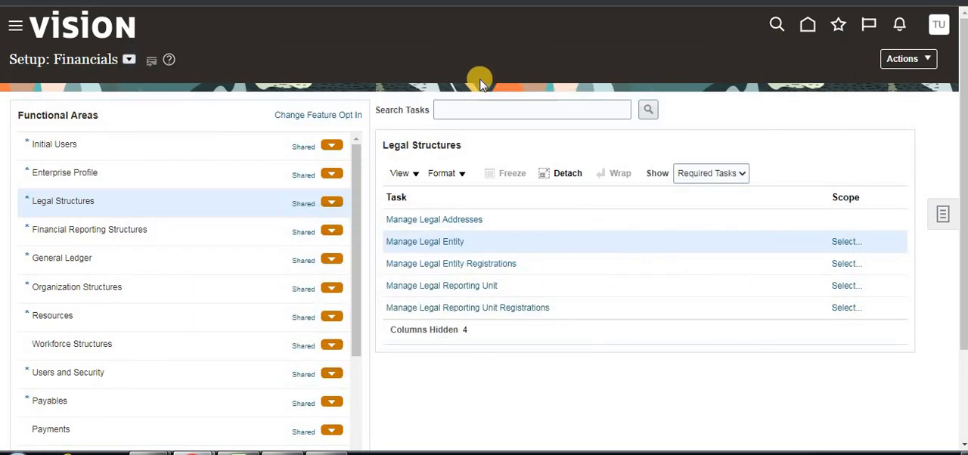